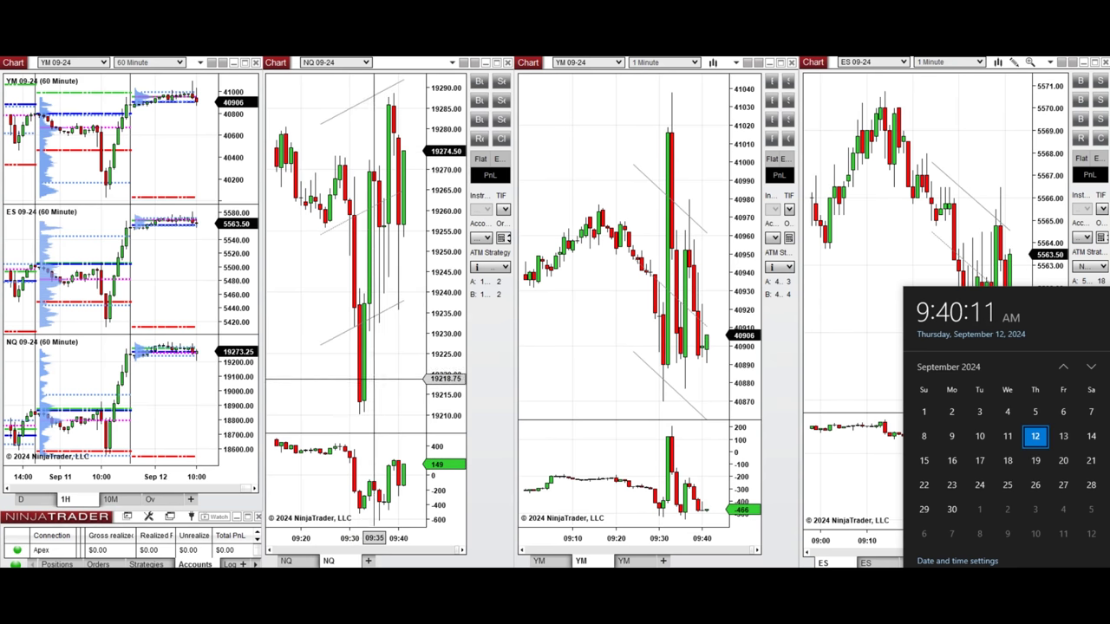
Dismiss the Windows calendar popup and bring the YM and ES charts into focus.
{"action": "left_click", "coordinate": [490, 387]}
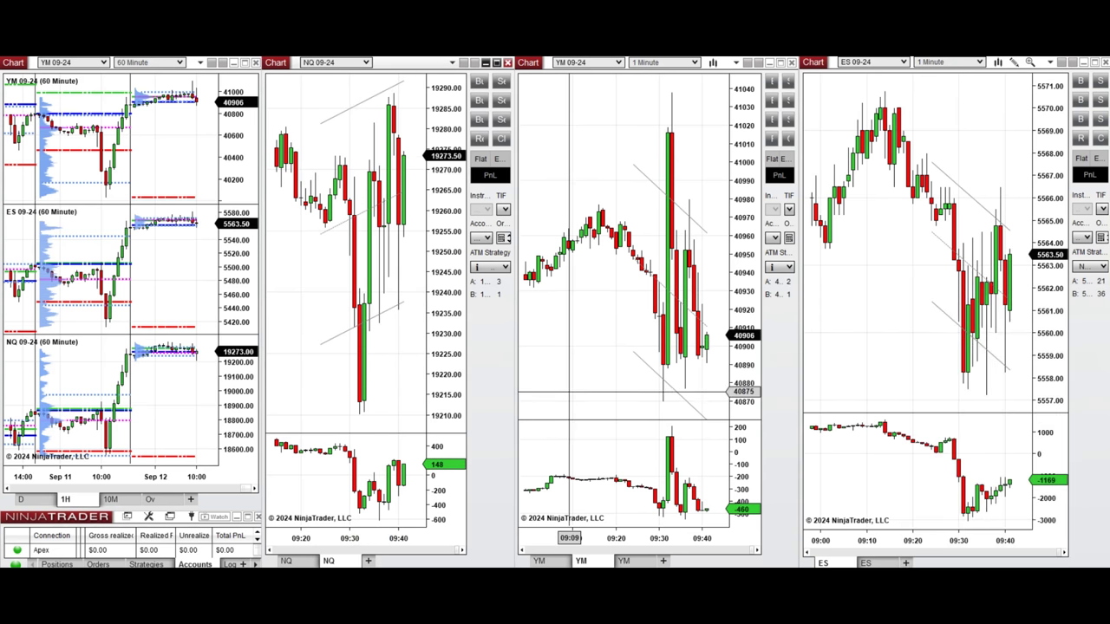
{"action": "left_click", "coordinate": [542, 393]}
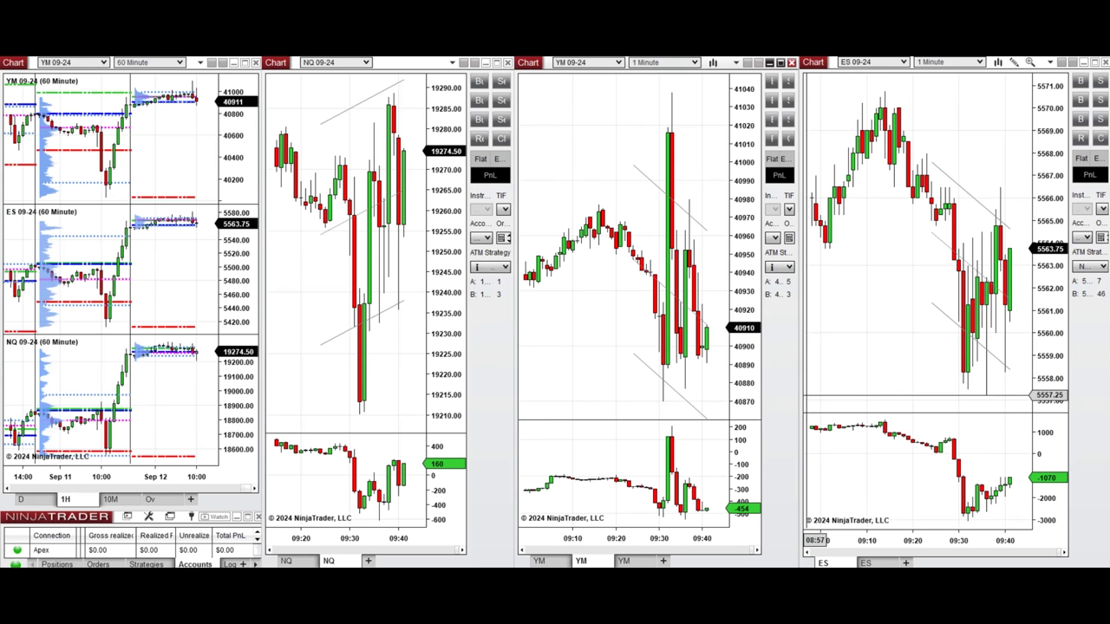
{"action": "left_click", "coordinate": [855, 361]}
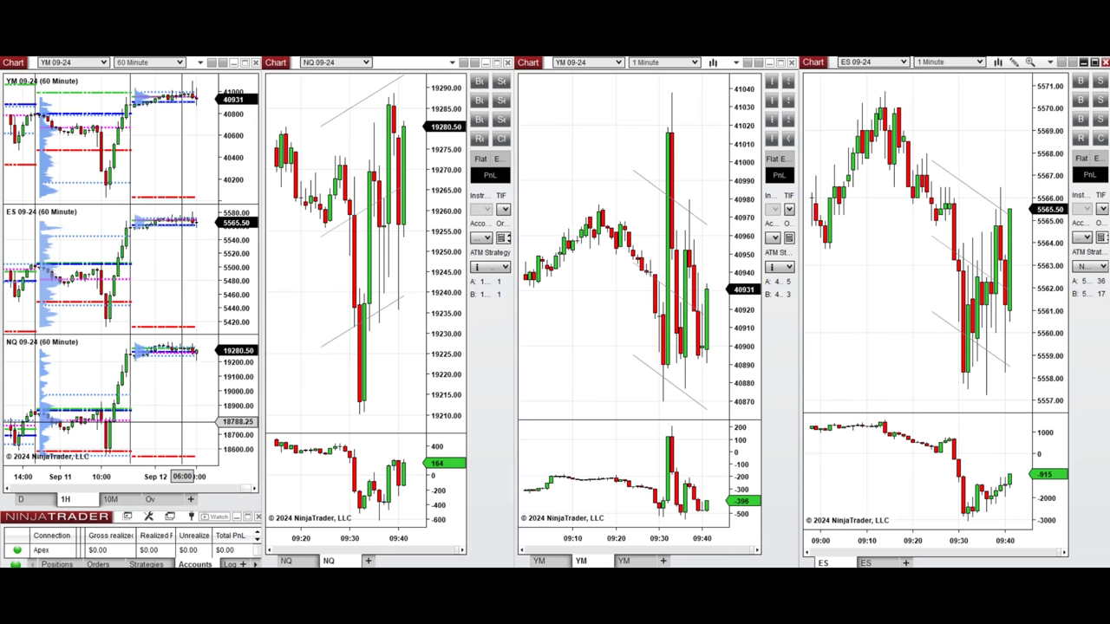
{"action": "left_click", "coordinate": [110, 498]}
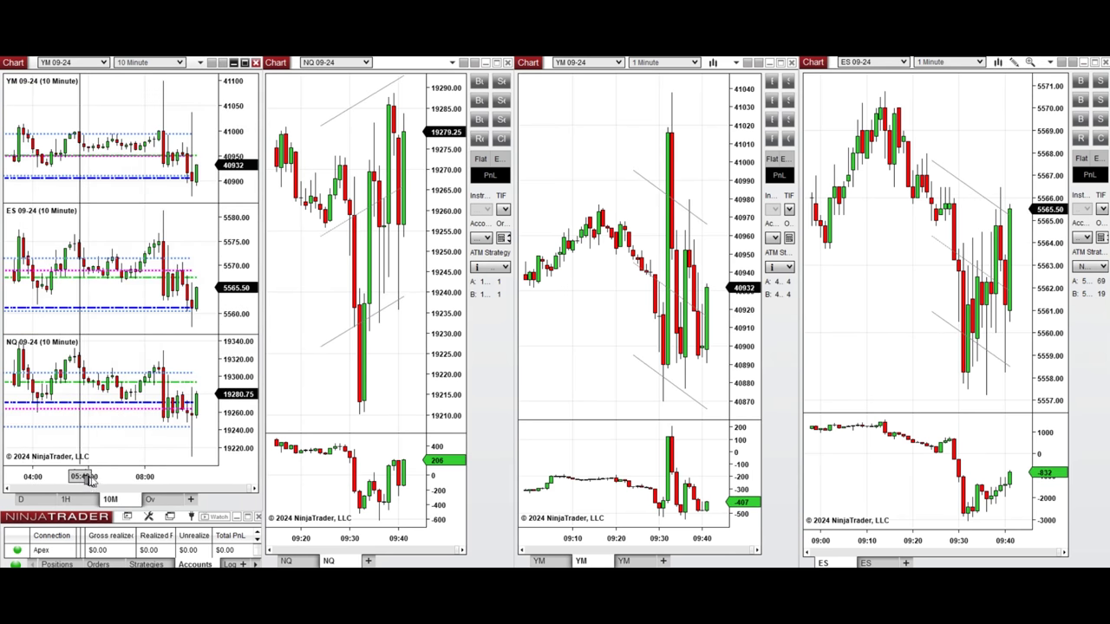
{"action": "mouse_move", "coordinate": [83, 478]}
{"action": "left_mouse_down"}
{"action": "mouse_move", "coordinate": [108, 488]}
{"action": "mouse_move", "coordinate": [98, 490]}
{"action": "left_mouse_up"}
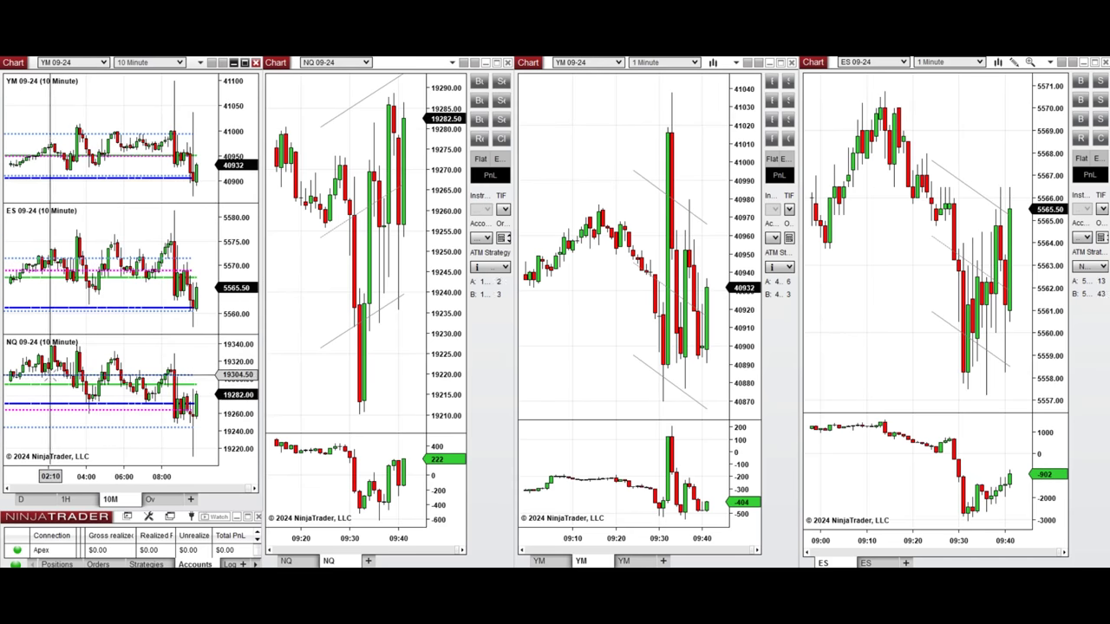
{"action": "left_click", "coordinate": [65, 499]}
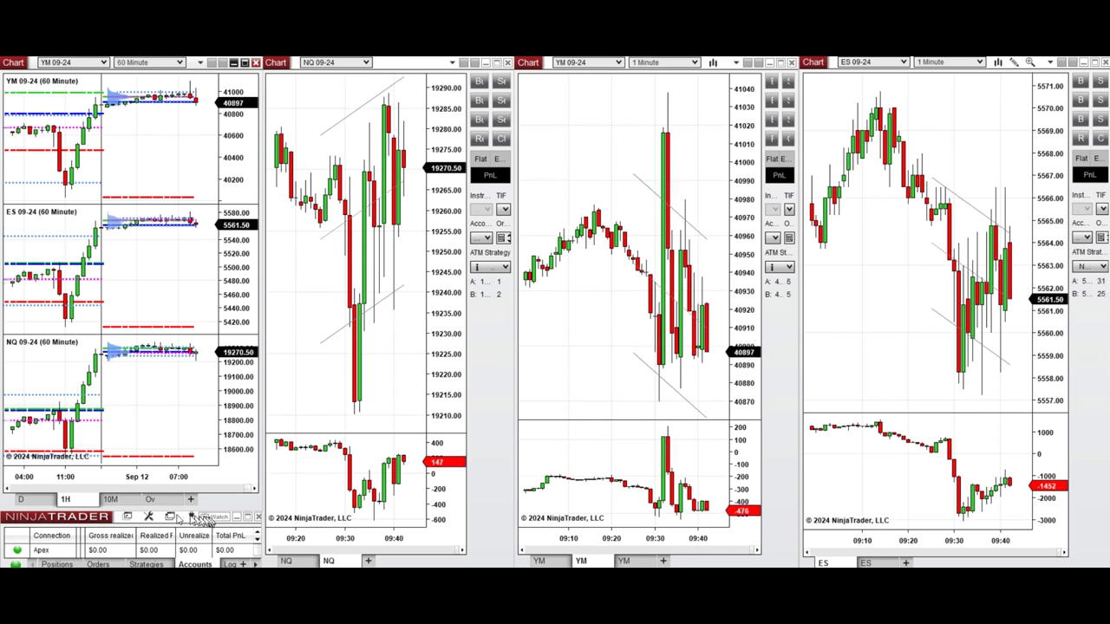
Show the left charts as 10-minute bars and raise the NQ buy limit to about 19316.
{"action": "left_click", "coordinate": [111, 499]}
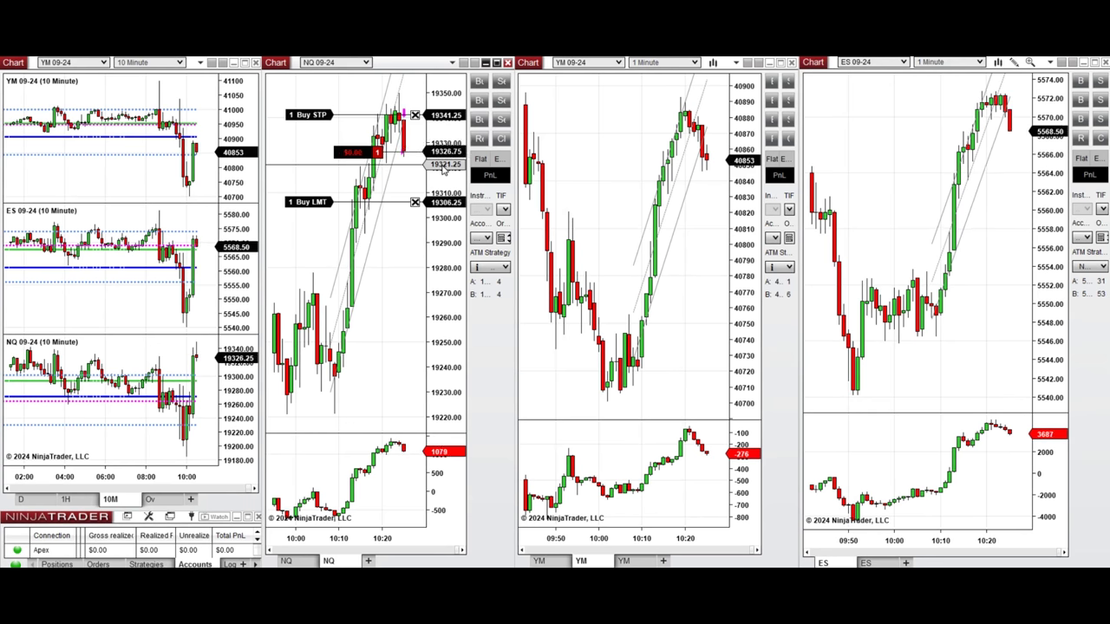
{"action": "left_click_drag", "start_coordinate": [303, 202], "coordinate": [307, 179]}
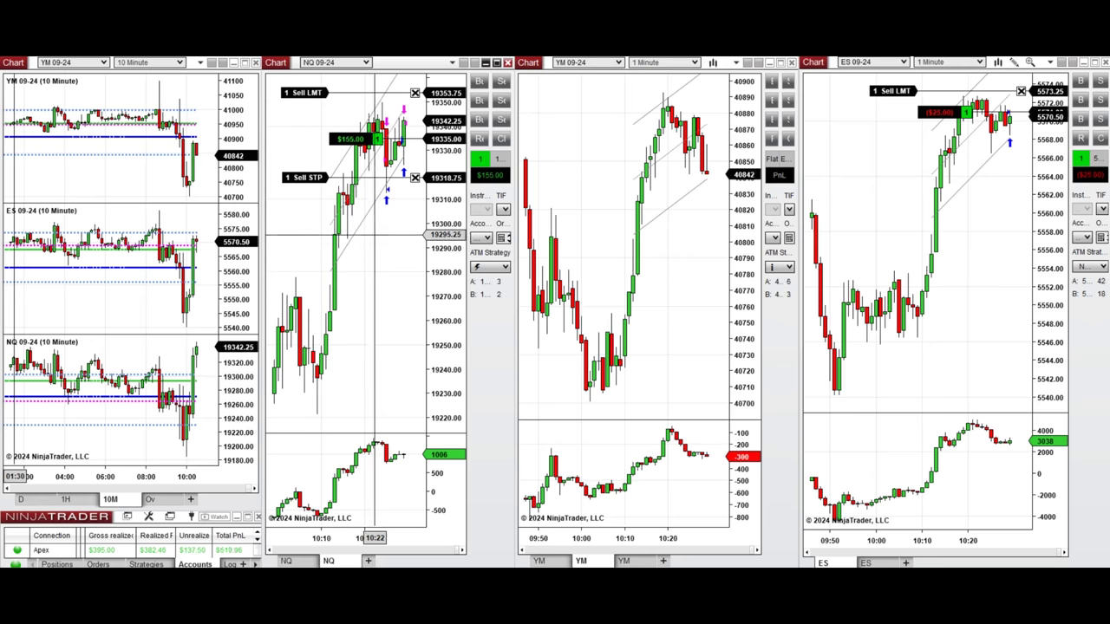
Flatten the open NQ position and place an ES sell stop at 5562.75.
{"action": "left_click", "coordinate": [501, 138]}
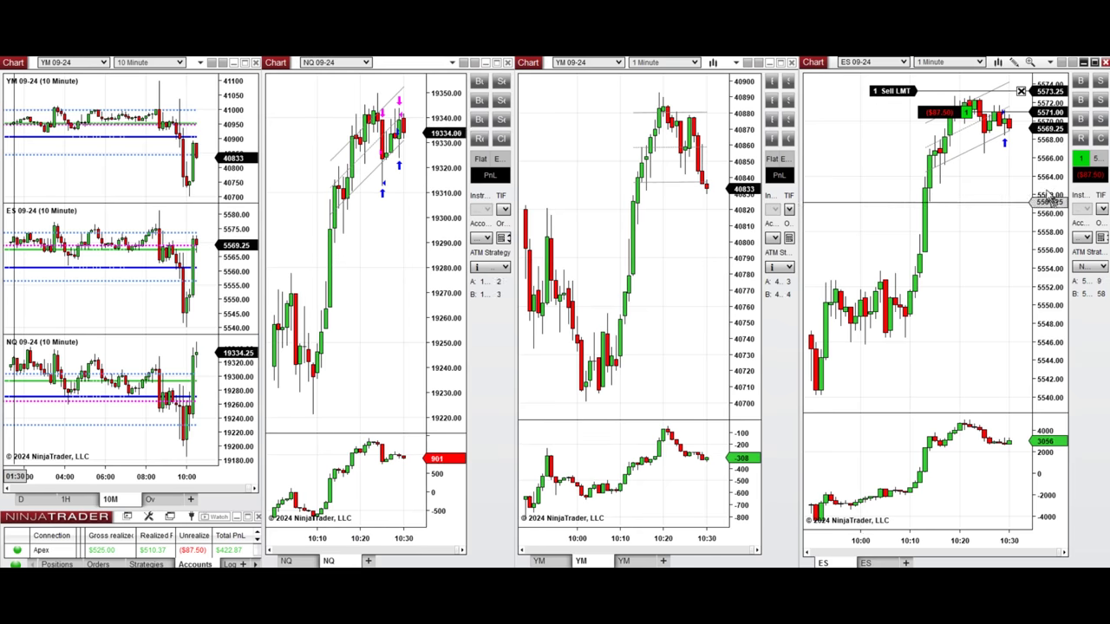
{"action": "right_click", "coordinate": [997, 188]}
{"action": "left_click", "coordinate": [867, 327]}
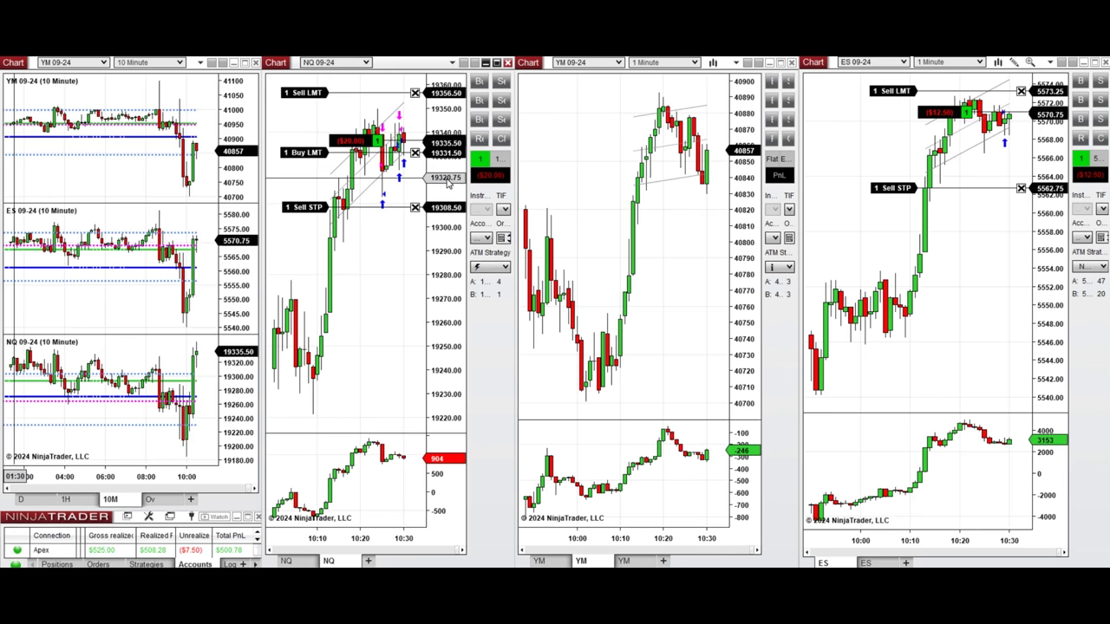
Move the NQ buy limit to 19318.50, NQ sell limit to 19348.75, ES sell limit to 5572.75.
{"action": "left_click_drag", "start_coordinate": [363, 151], "coordinate": [335, 183]}
{"action": "left_click_drag", "start_coordinate": [315, 111], "coordinate": [314, 111]}
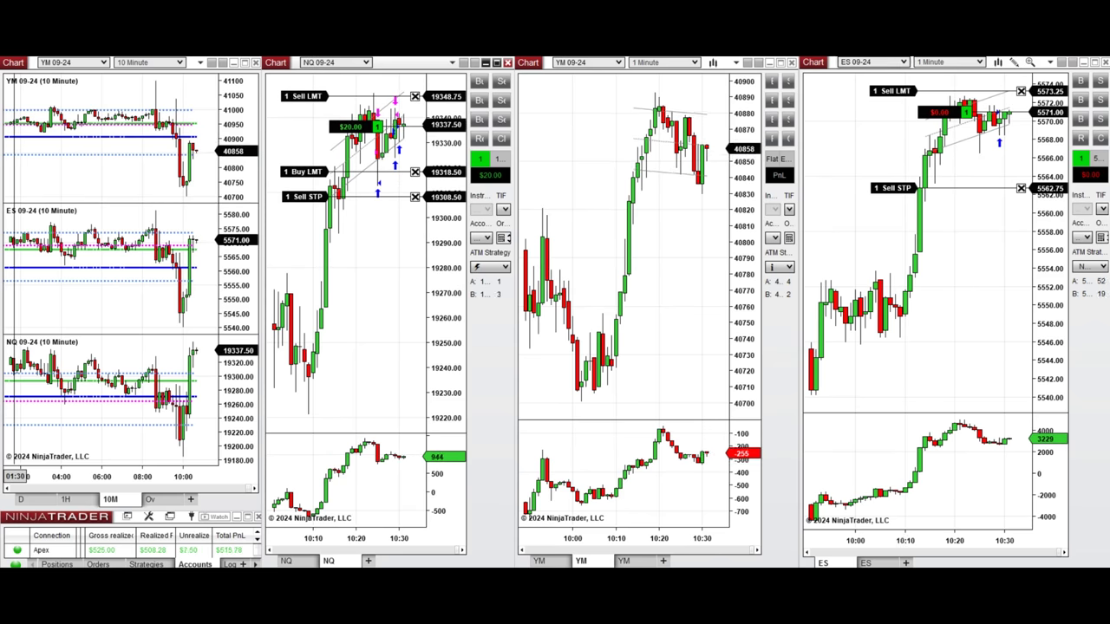
{"action": "left_click_drag", "start_coordinate": [891, 101], "coordinate": [890, 96]}
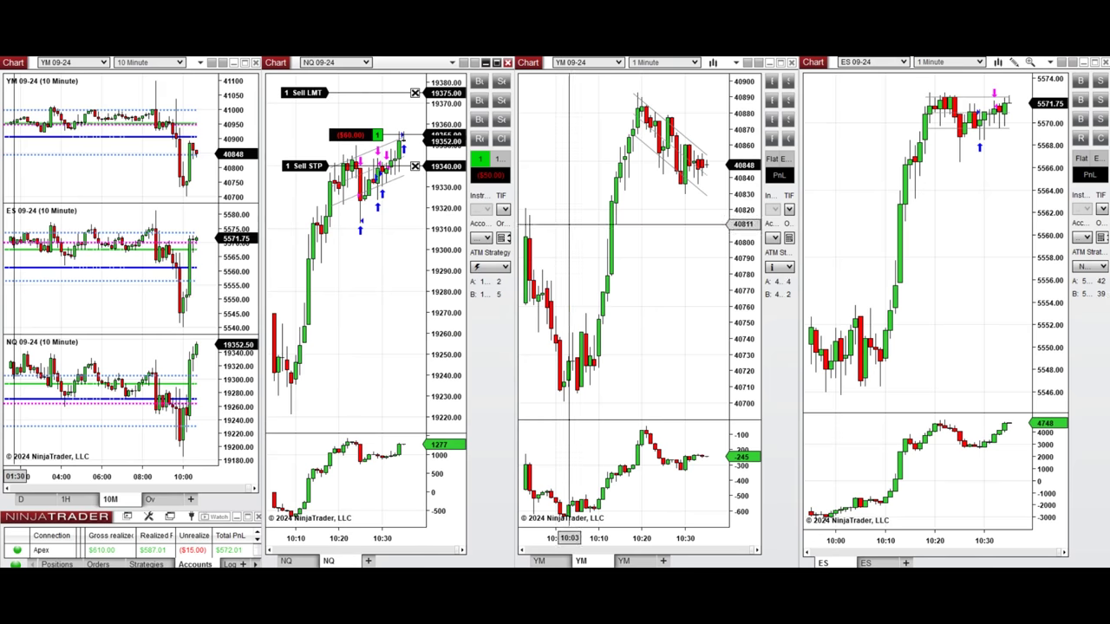
Lower the NQ stop, add an NQ buy limit at 19294.00 and an ES buy limit at 5563.75.
{"action": "left_click_drag", "start_coordinate": [320, 166], "coordinate": [345, 212]}
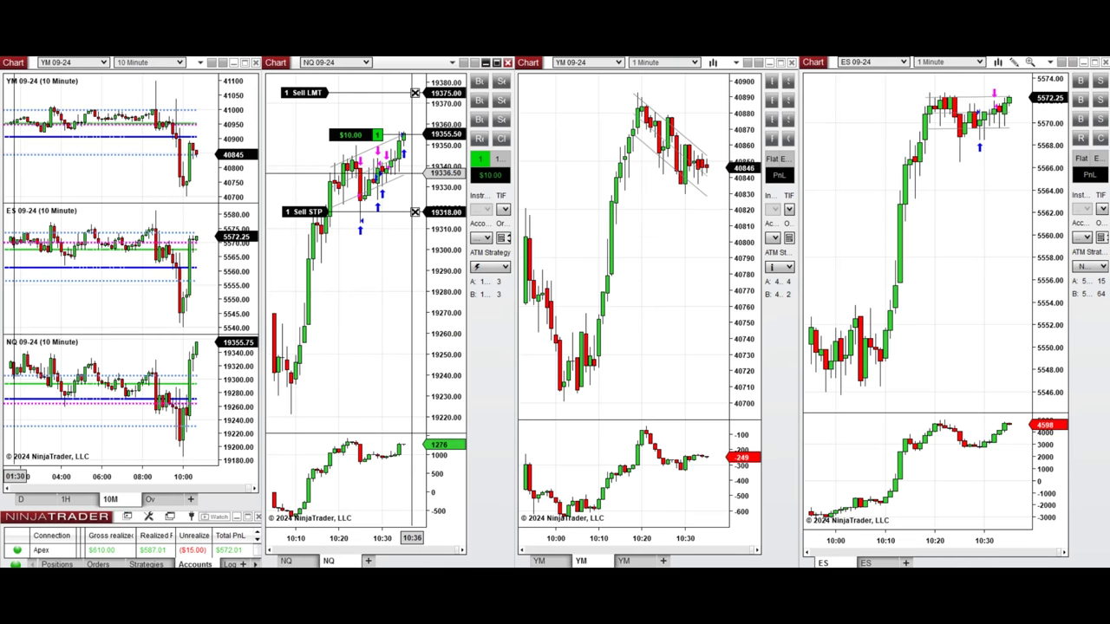
{"action": "right_click", "coordinate": [413, 175]}
{"action": "left_click", "coordinate": [459, 288]}
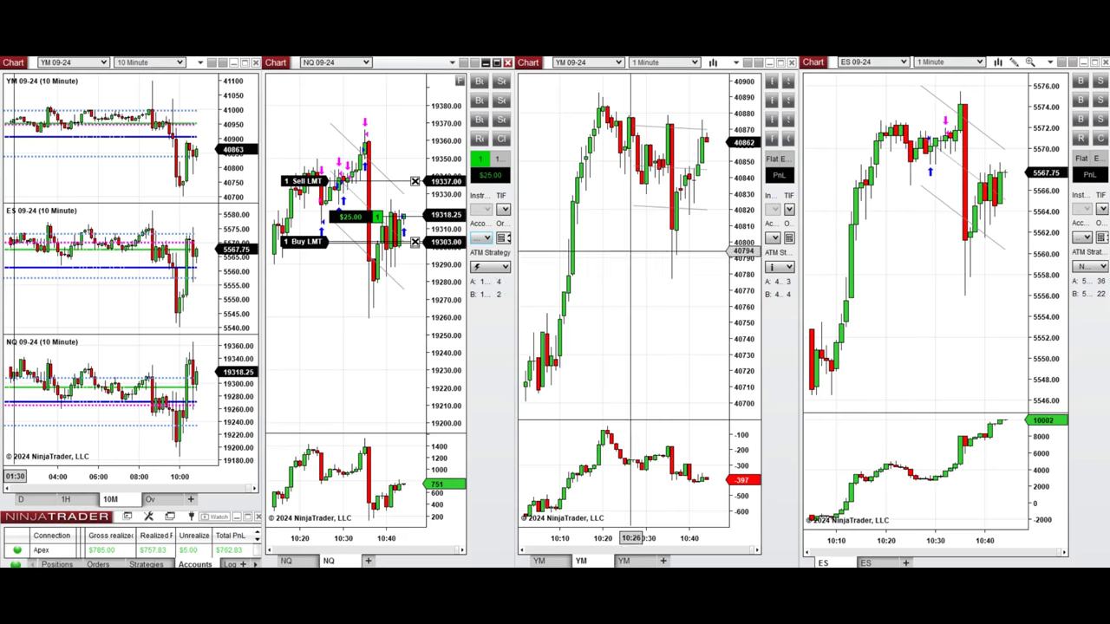
{"action": "left_click_drag", "start_coordinate": [296, 241], "coordinate": [296, 257]}
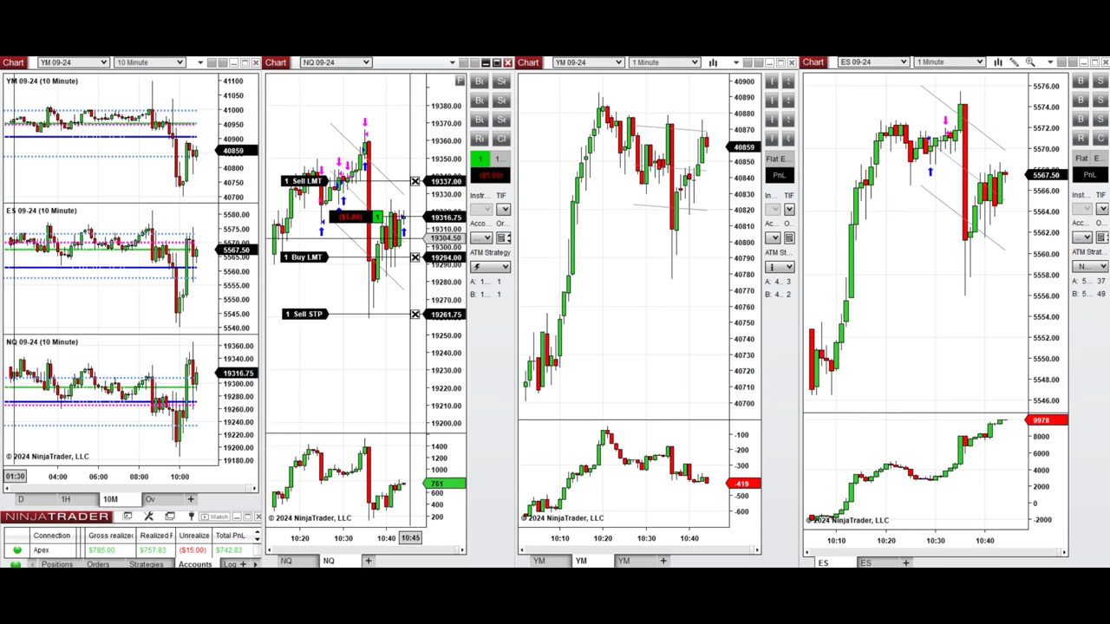
{"action": "right_click", "coordinate": [881, 212]}
{"action": "left_click", "coordinate": [919, 223]}
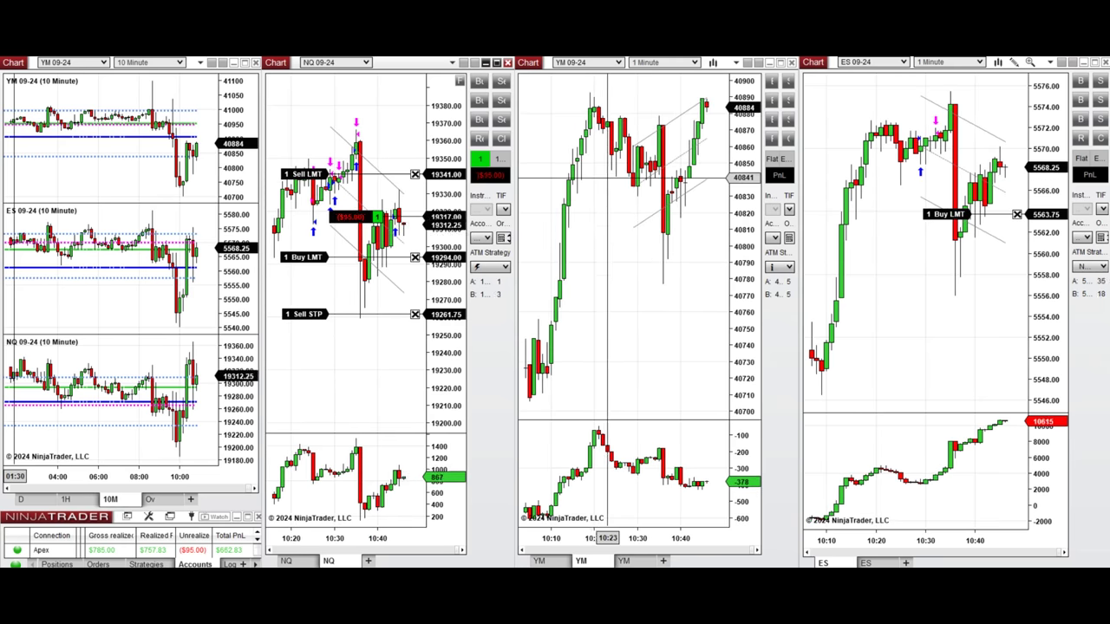
Enter a YM long at 40842 with target 40908 and a lower stop; lower the NQ target and stop to 19255.
{"action": "right_click", "coordinate": [701, 177]}
{"action": "left_click", "coordinate": [720, 294]}
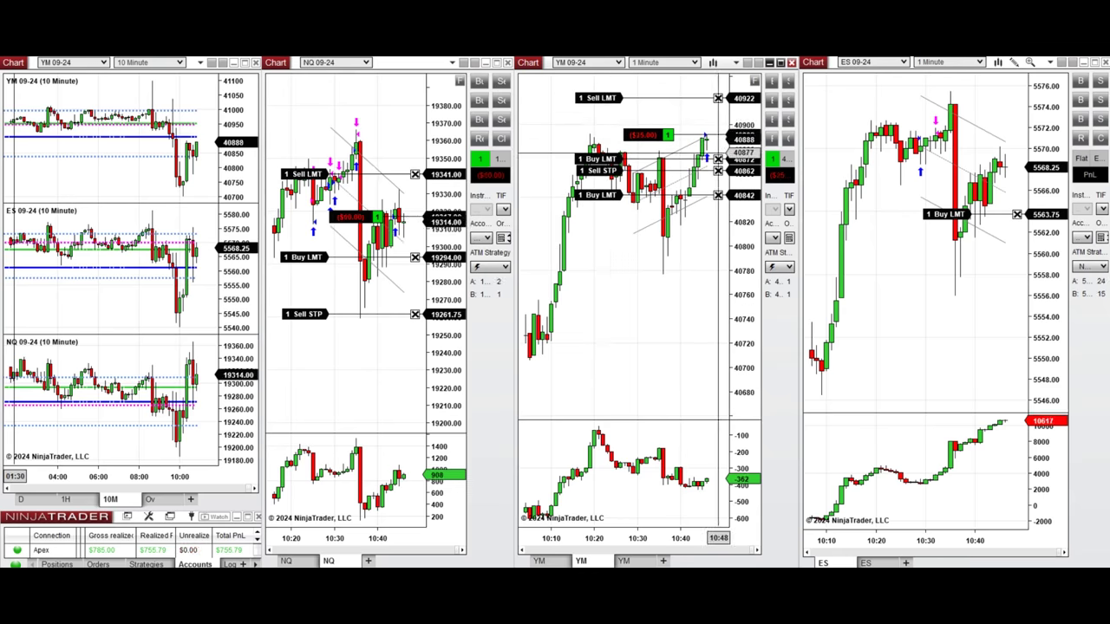
{"action": "left_click_drag", "start_coordinate": [604, 98], "coordinate": [604, 114]}
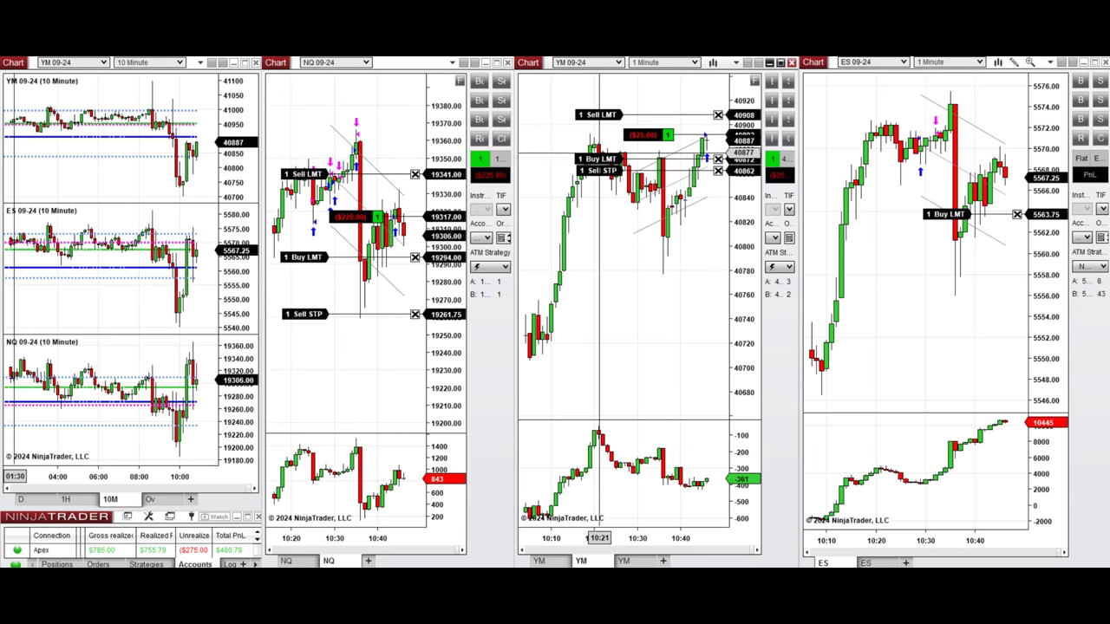
{"action": "left_click_drag", "start_coordinate": [604, 171], "coordinate": [603, 202]}
{"action": "left_click_drag", "start_coordinate": [321, 173], "coordinate": [317, 188]}
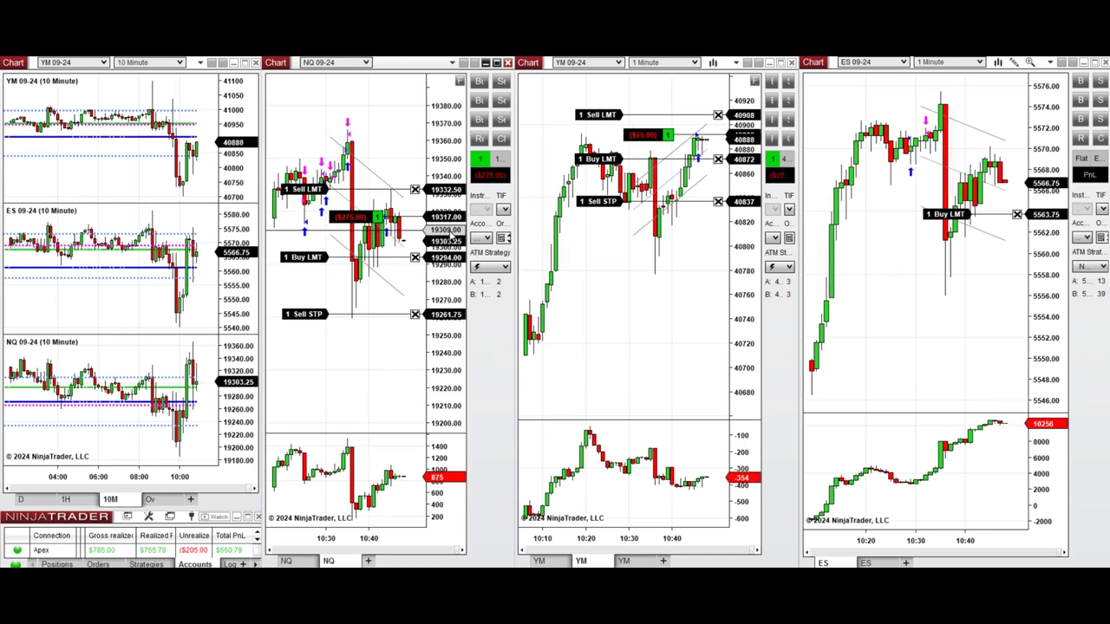
{"action": "left_click_drag", "start_coordinate": [304, 314], "coordinate": [313, 325]}
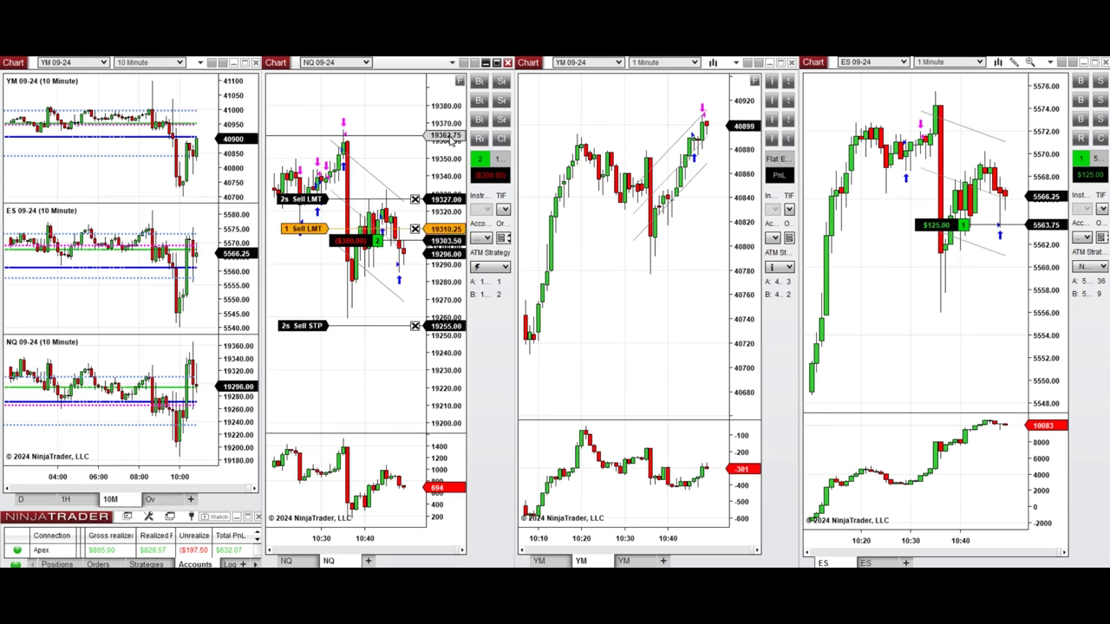
Bracket the ES long with a 5568.50 sell limit and a 5555.00 sell stop.
{"action": "right_click", "coordinate": [829, 171]}
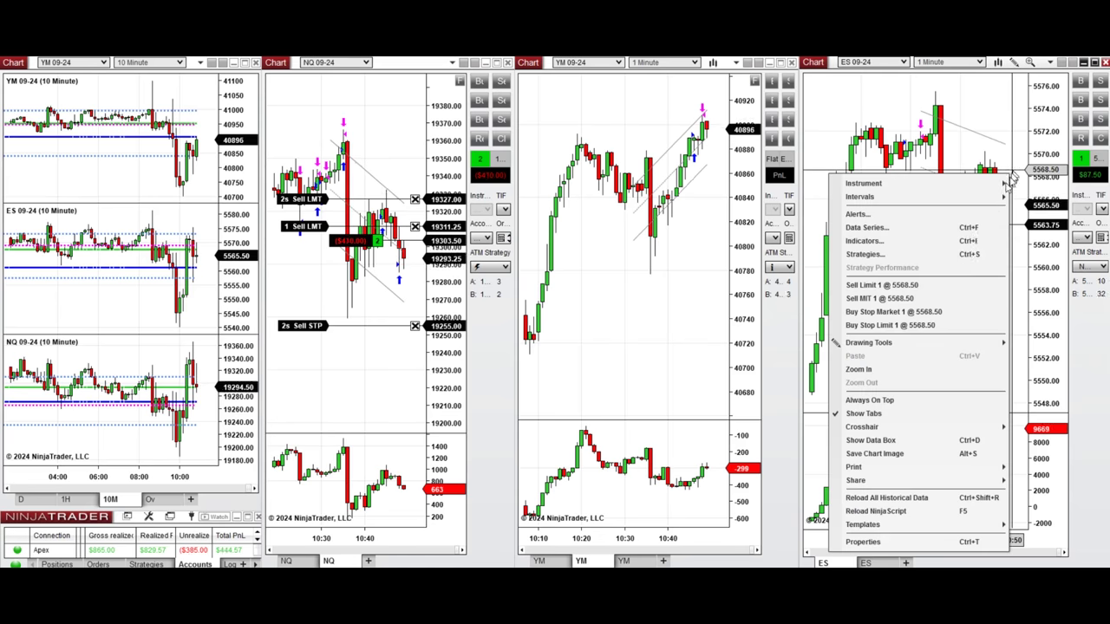
{"action": "left_click", "coordinate": [954, 286]}
{"action": "right_click", "coordinate": [944, 323]}
{"action": "left_click", "coordinate": [815, 167]}
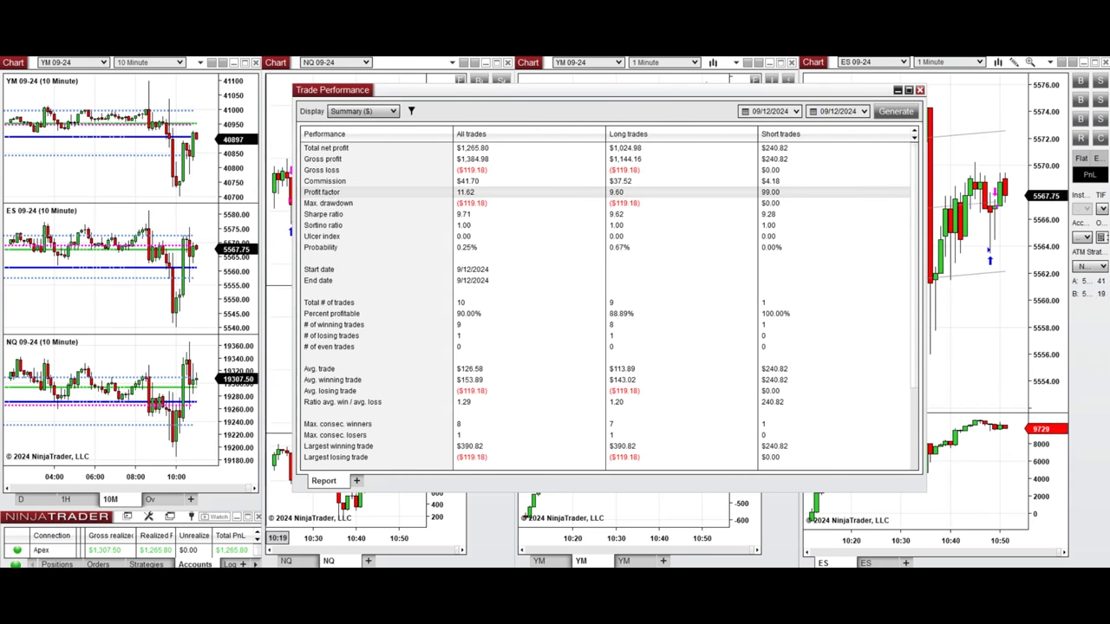
{"action": "left_click", "coordinate": [154, 552]}
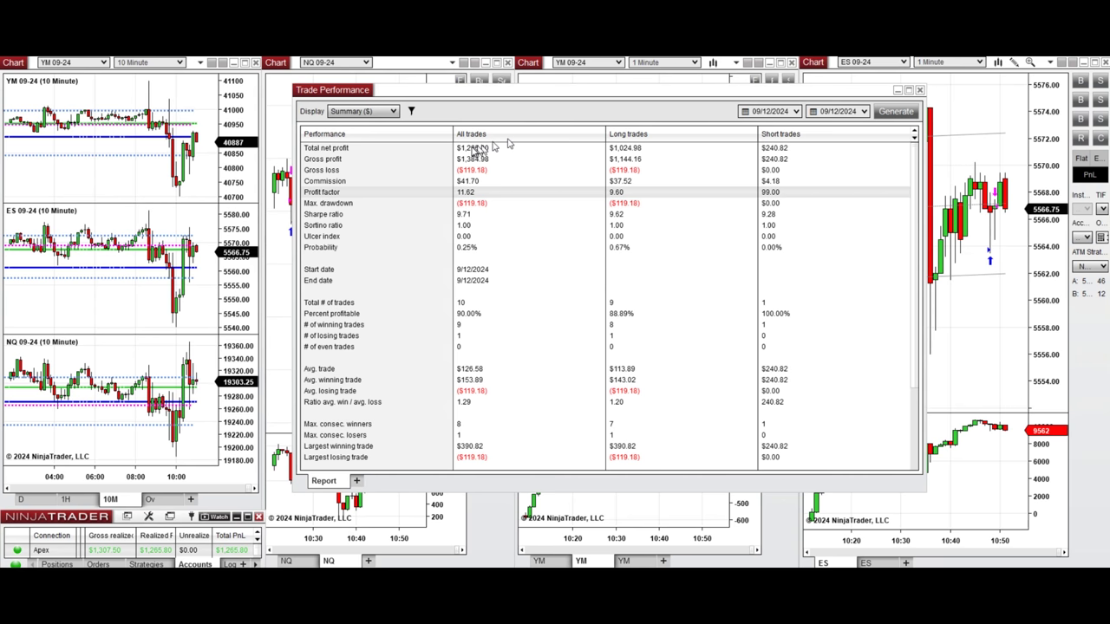
{"action": "left_click", "coordinate": [467, 153]}
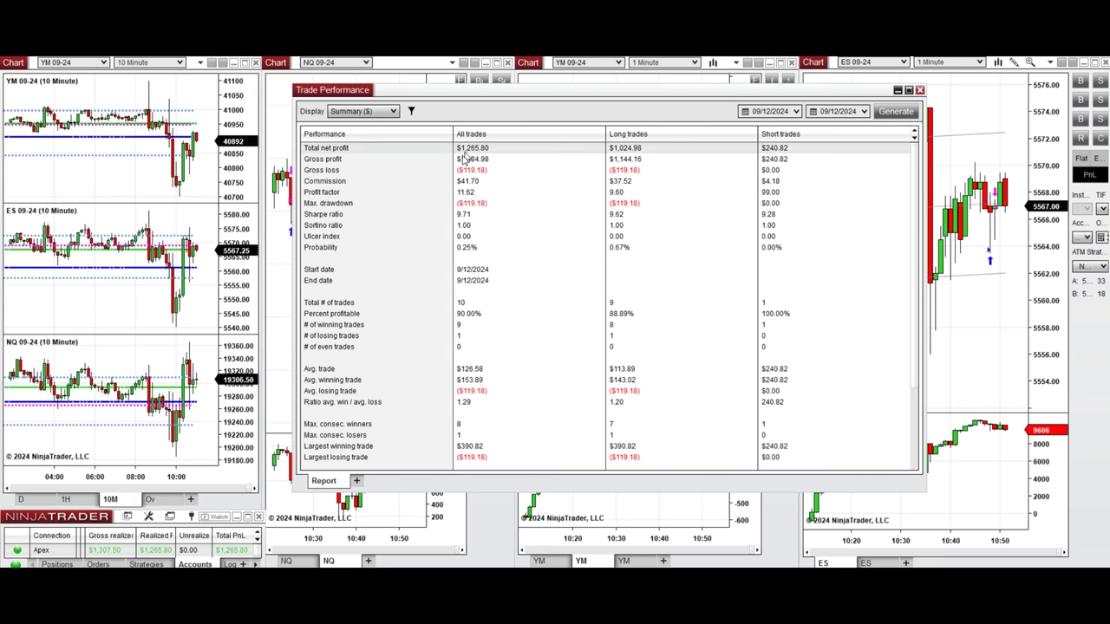
{"action": "left_click", "coordinate": [386, 193]}
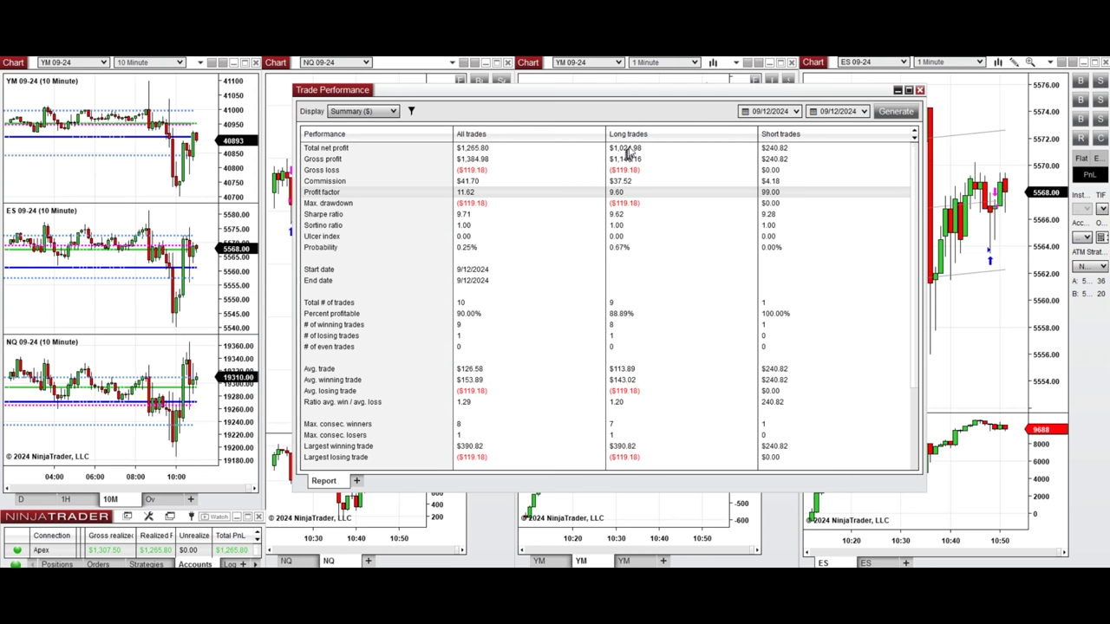
{"action": "left_click", "coordinate": [376, 316]}
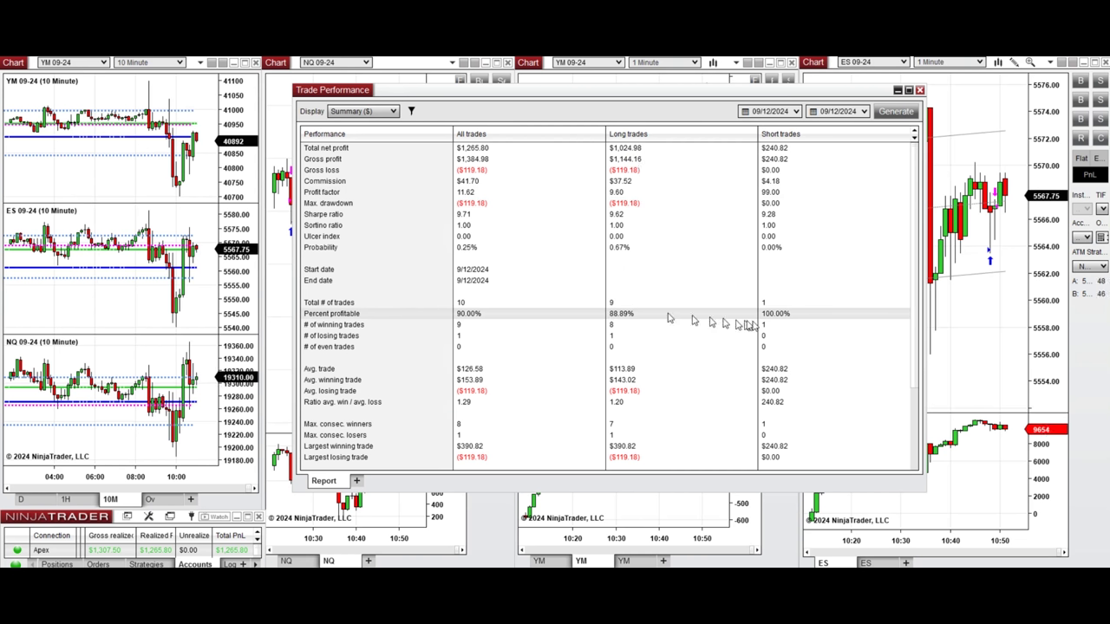
{"action": "left_click", "coordinate": [401, 407]}
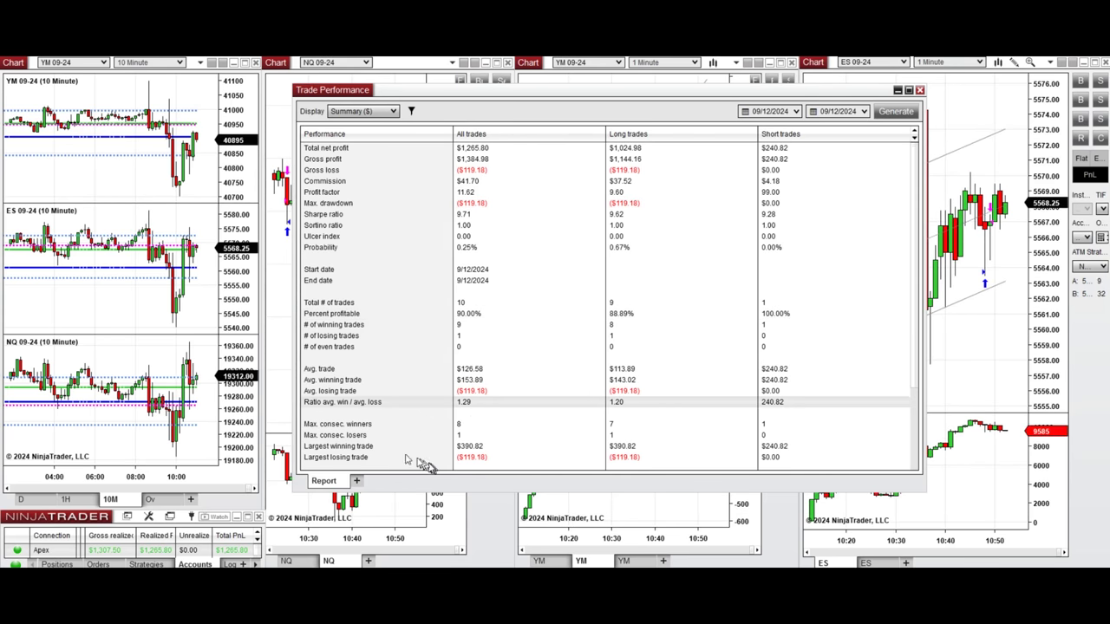
{"action": "left_click", "coordinate": [378, 448]}
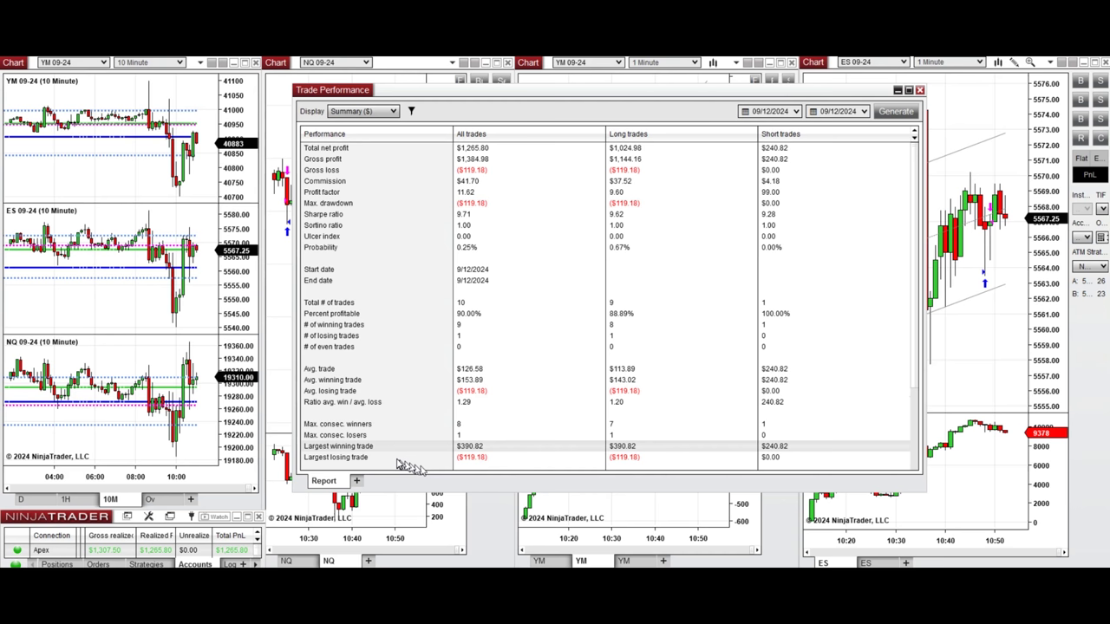
{"action": "left_click", "coordinate": [486, 457]}
Show the Windows clock and calendar flyout with Super+Alt+D.
{"action": "key", "text": "super+alt+d"}
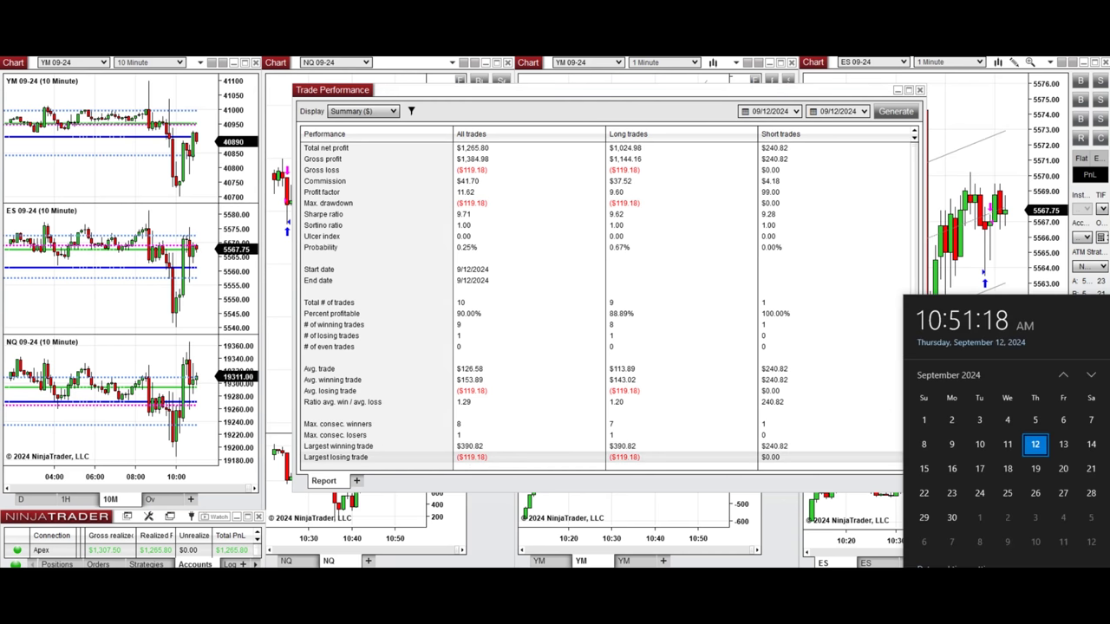